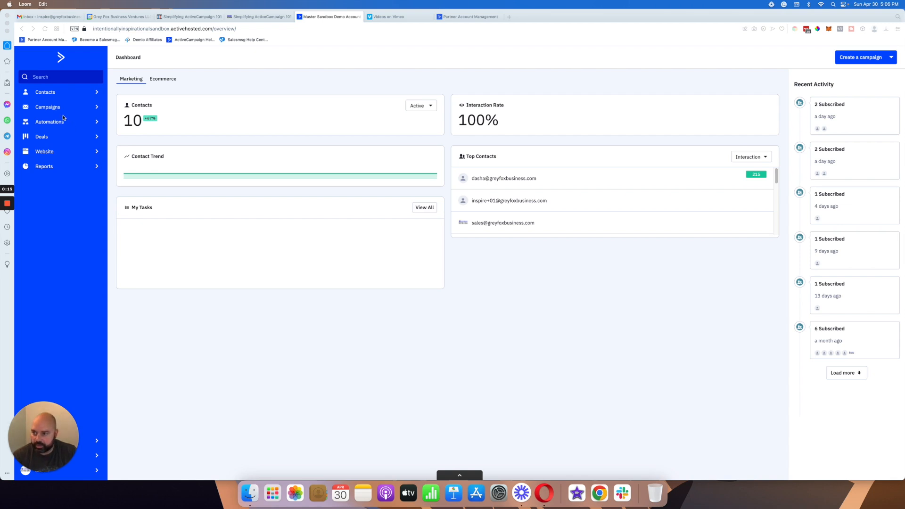
Create a Standard campaign named "4.30.2023 - JW" and proceed to its list selection
{"action": "left_click", "coordinate": [55, 108]}
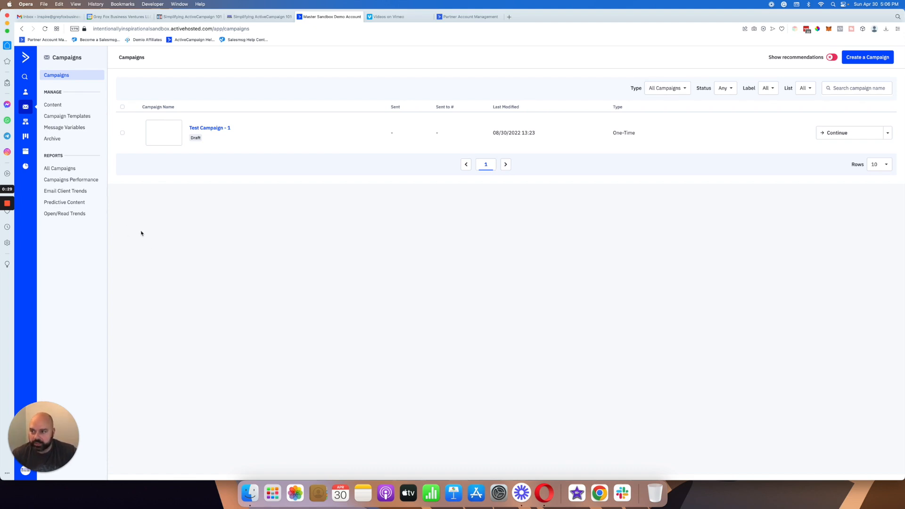
{"action": "left_click", "coordinate": [873, 57]}
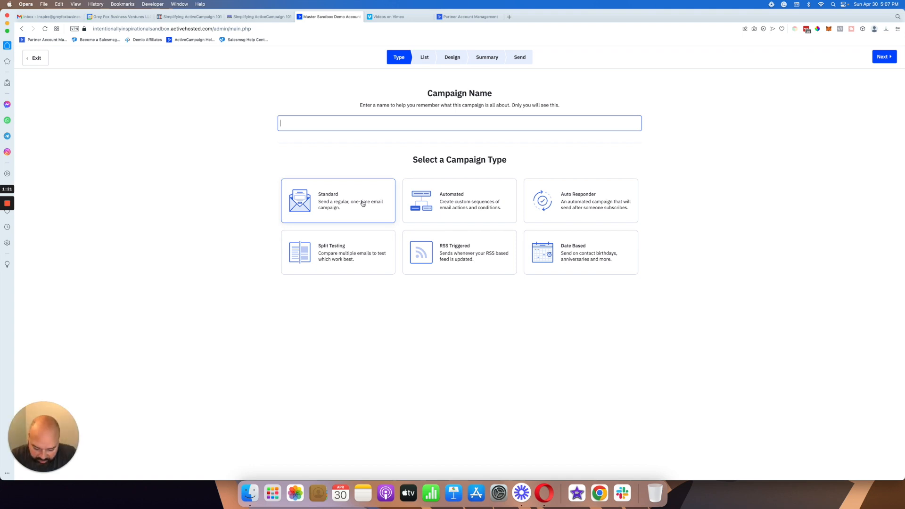
{"action": "type", "text": "4."}
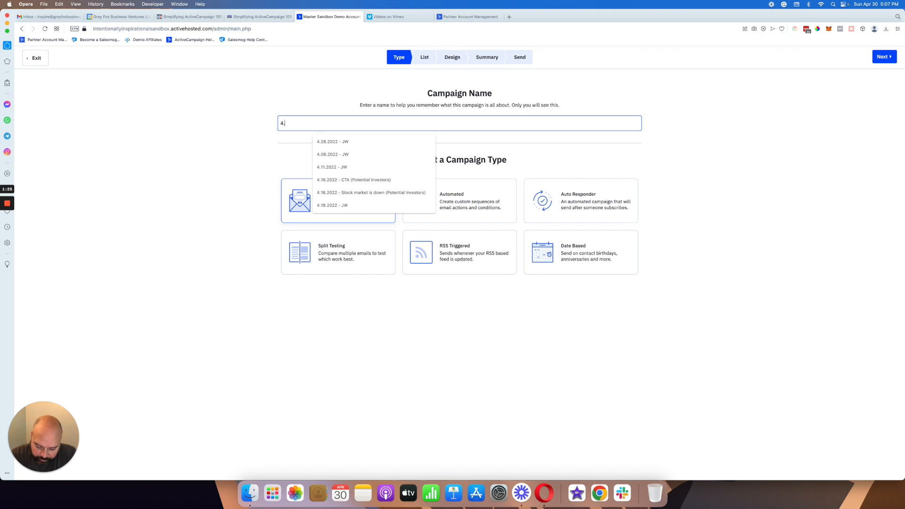
{"action": "type", "text": "30.2023"}
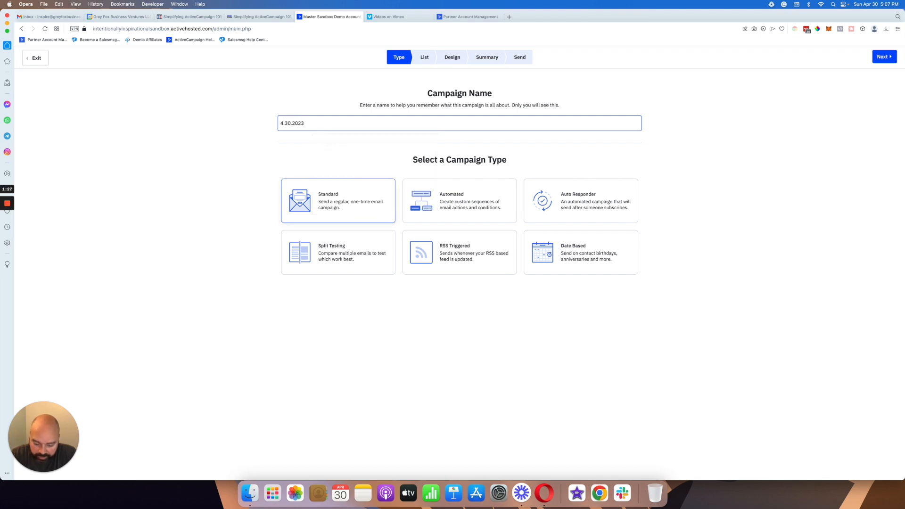
{"action": "type", "text": " - JW"}
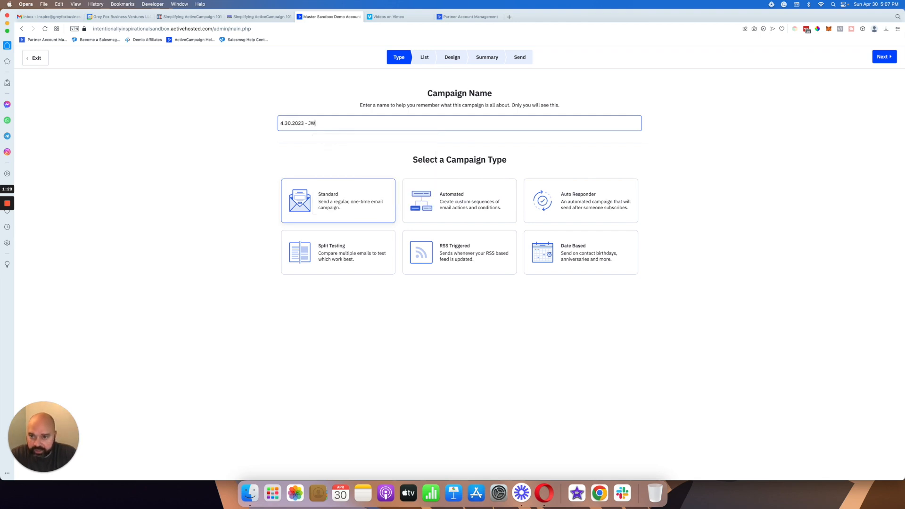
{"action": "left_click", "coordinate": [650, 135]}
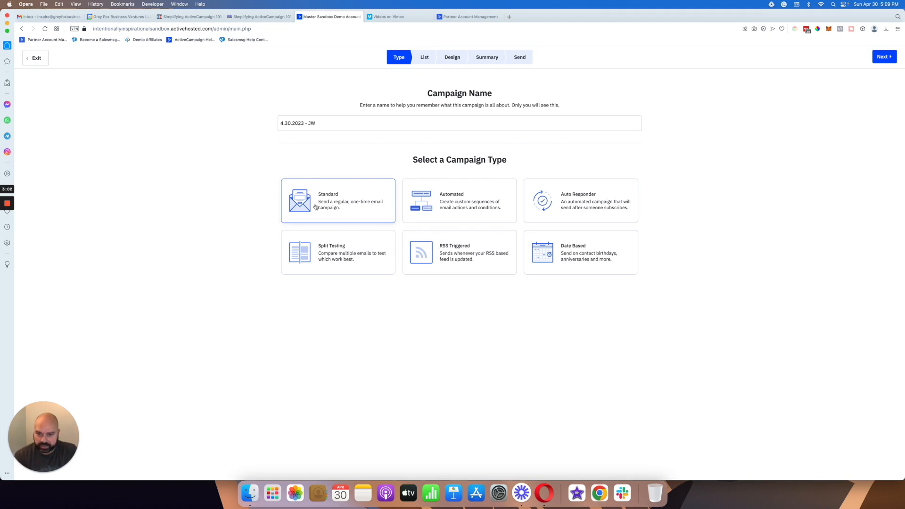
{"action": "left_click", "coordinate": [883, 57]}
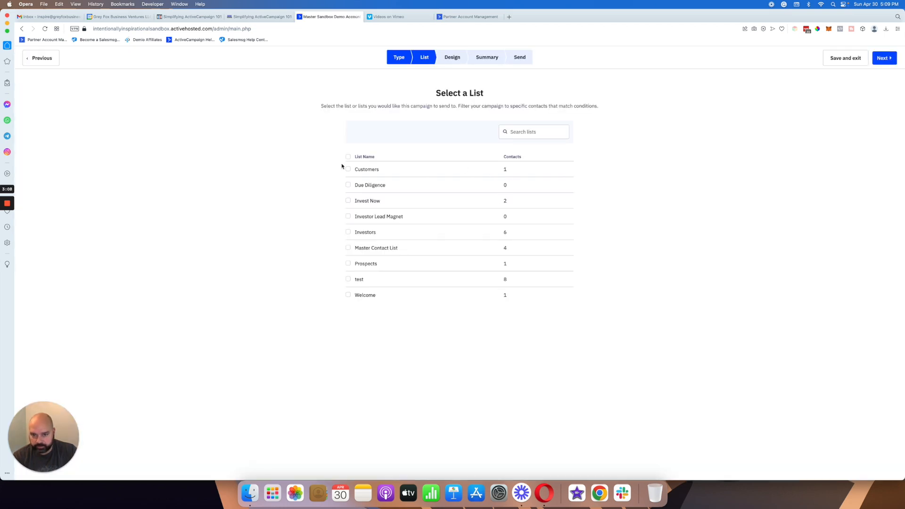
Select the Investors list as the campaign's recipients and choose Email Designer as the template type
{"action": "left_click", "coordinate": [349, 233]}
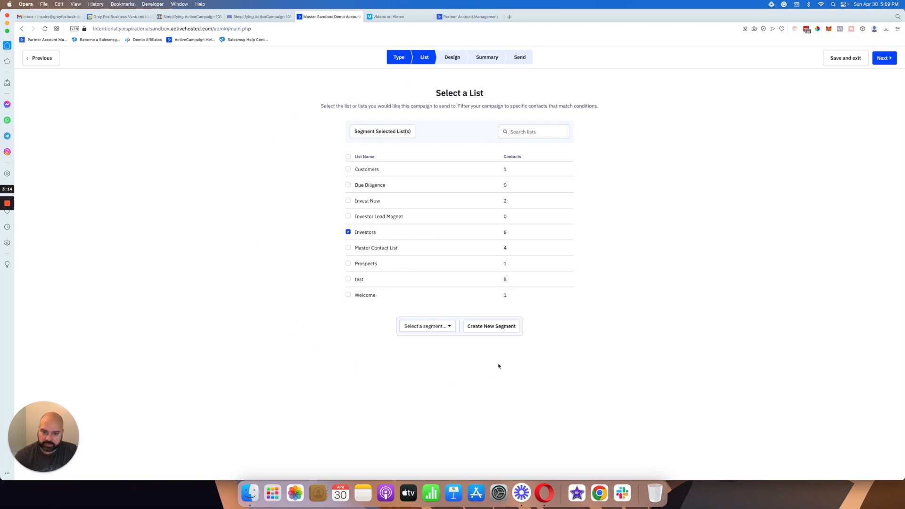
{"action": "left_click", "coordinate": [875, 65]}
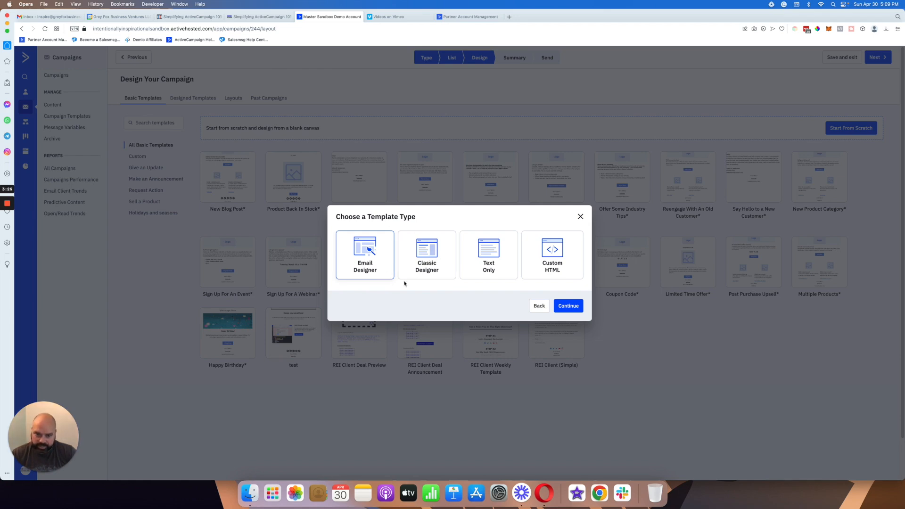
{"action": "left_click", "coordinate": [419, 263]}
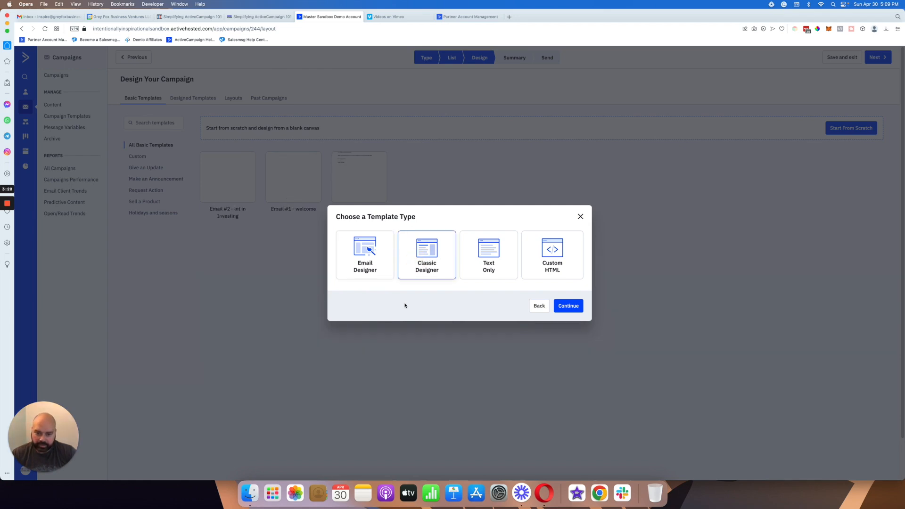
{"action": "left_click", "coordinate": [384, 264]}
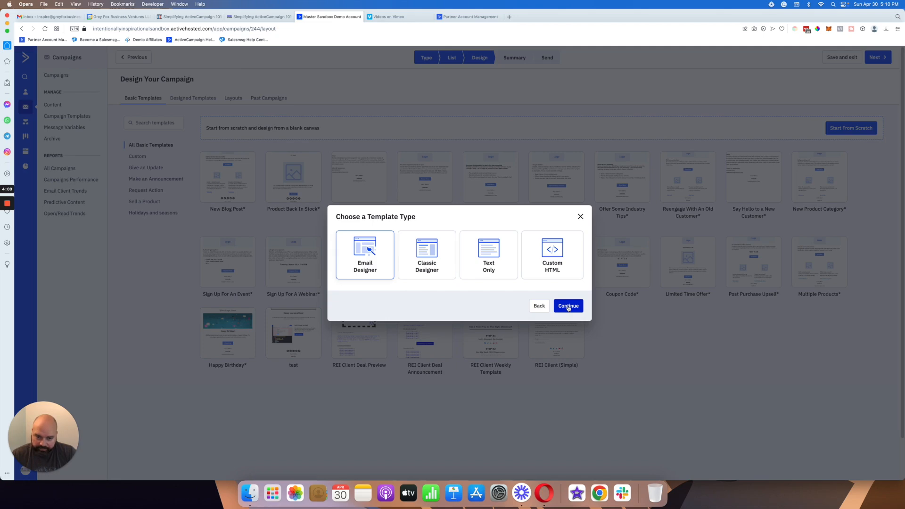
{"action": "left_click", "coordinate": [569, 306]}
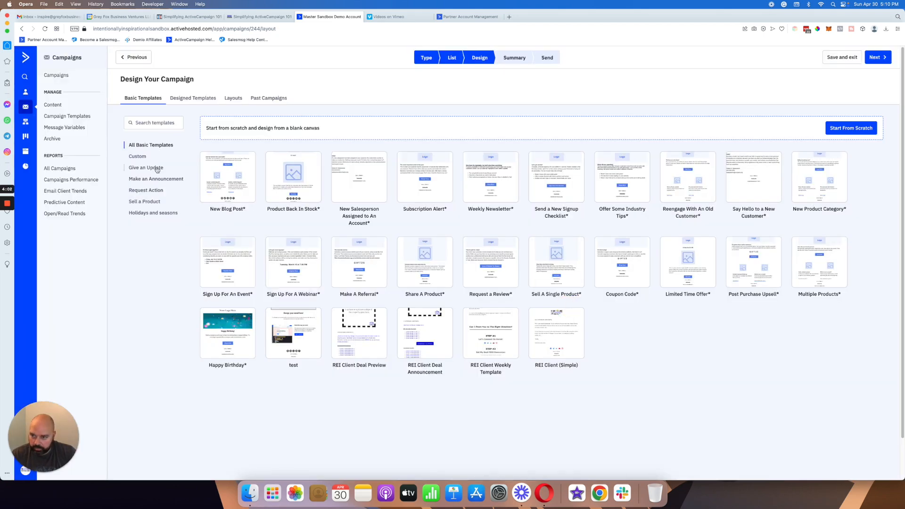
Apply the custom REI Client Weekly Template and set the email subject to "TBD" in the sender details
{"action": "left_click", "coordinate": [141, 157]}
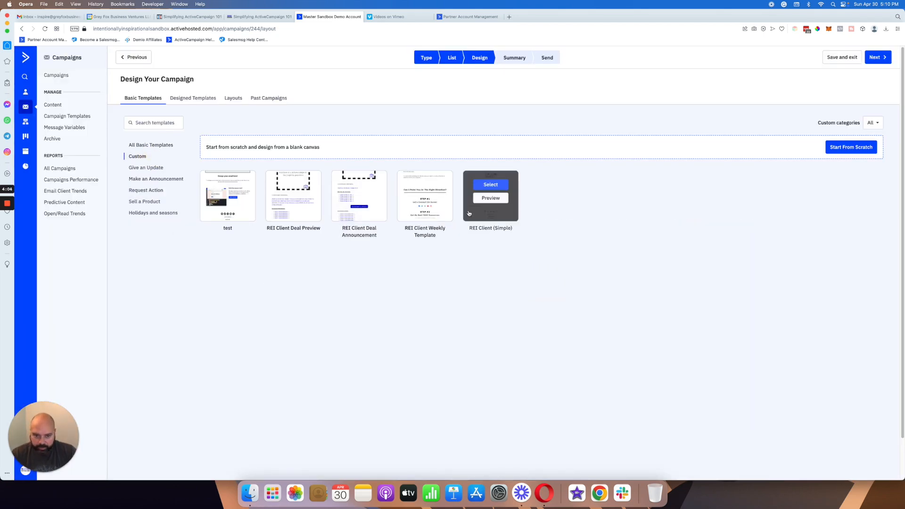
{"action": "mouse_move", "coordinate": [427, 193]}
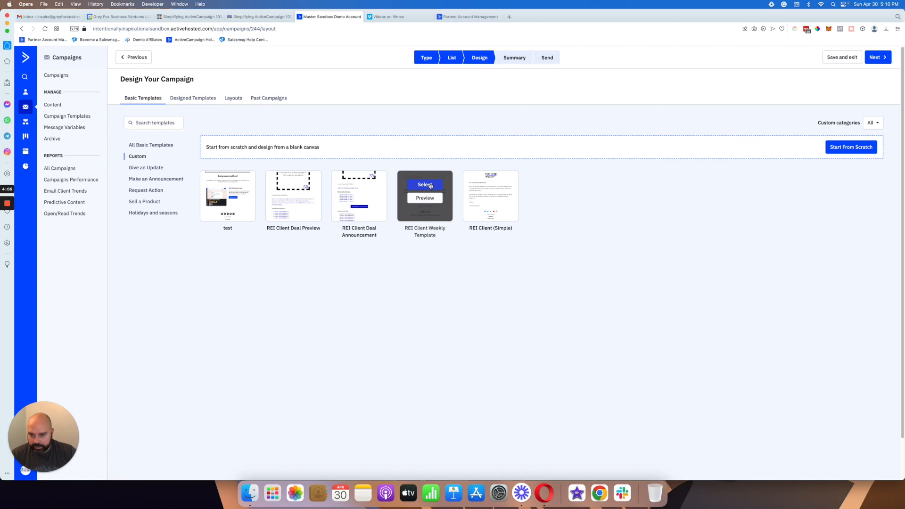
{"action": "left_click", "coordinate": [430, 185]}
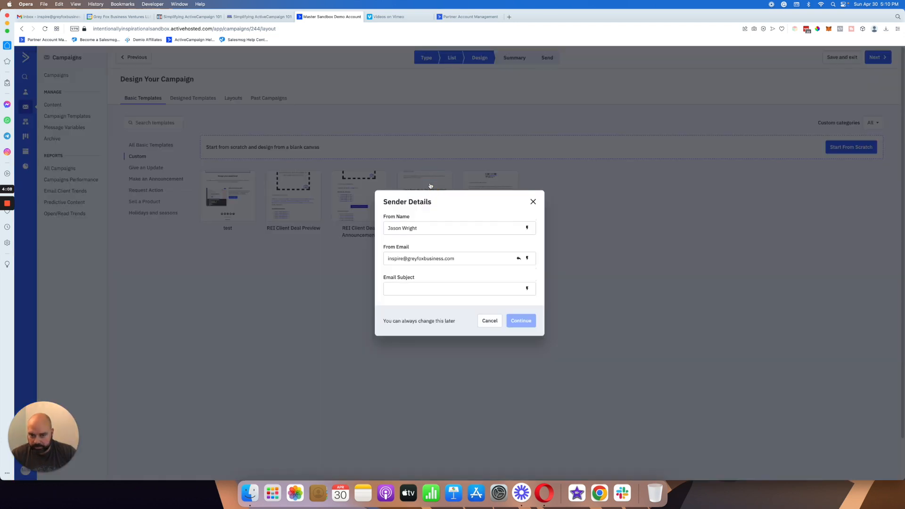
{"action": "left_click", "coordinate": [452, 288]}
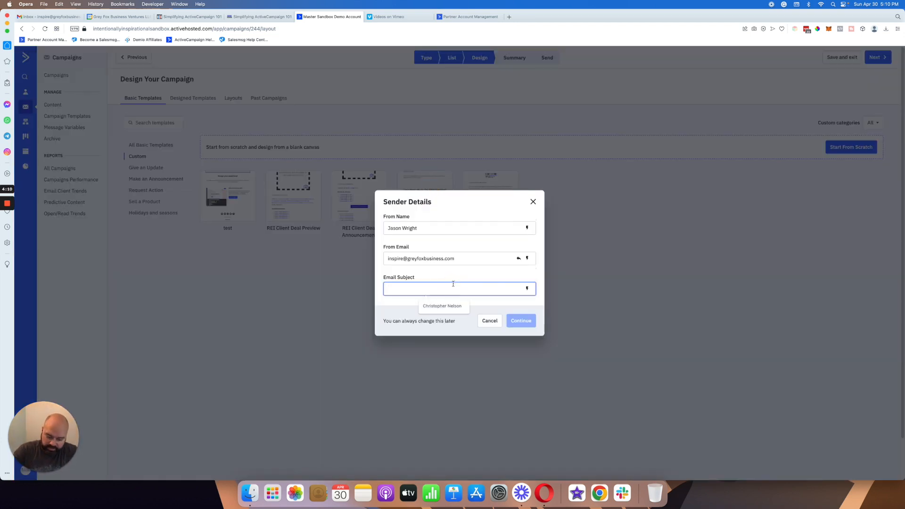
{"action": "type", "text": "TBD"}
{"action": "left_click", "coordinate": [516, 321]}
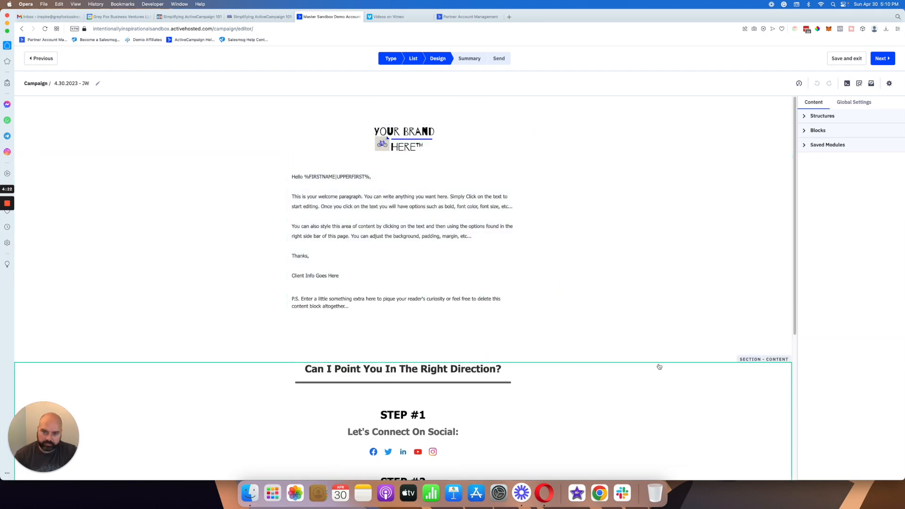
Review the weekly template's layout from the logo and welcome text through the four numbered steps to the footer
{"action": "left_click", "coordinate": [407, 149]}
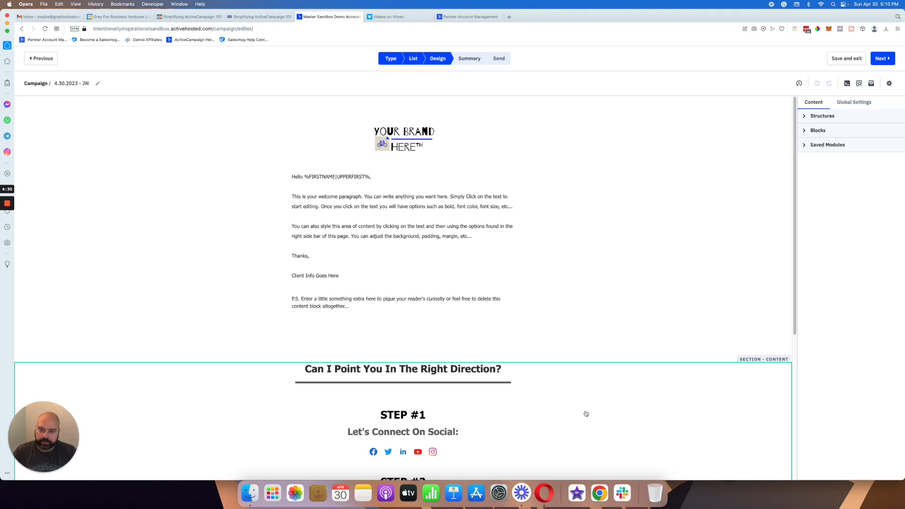
{"action": "scroll", "coordinate": [586, 414], "scroll_direction": "down", "scroll_amount": 5}
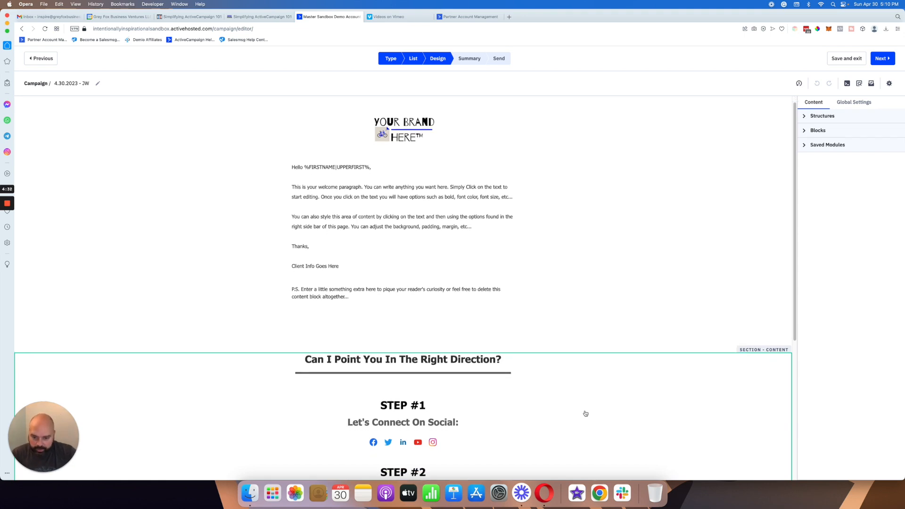
{"action": "scroll", "coordinate": [586, 413], "scroll_direction": "down", "scroll_amount": 3}
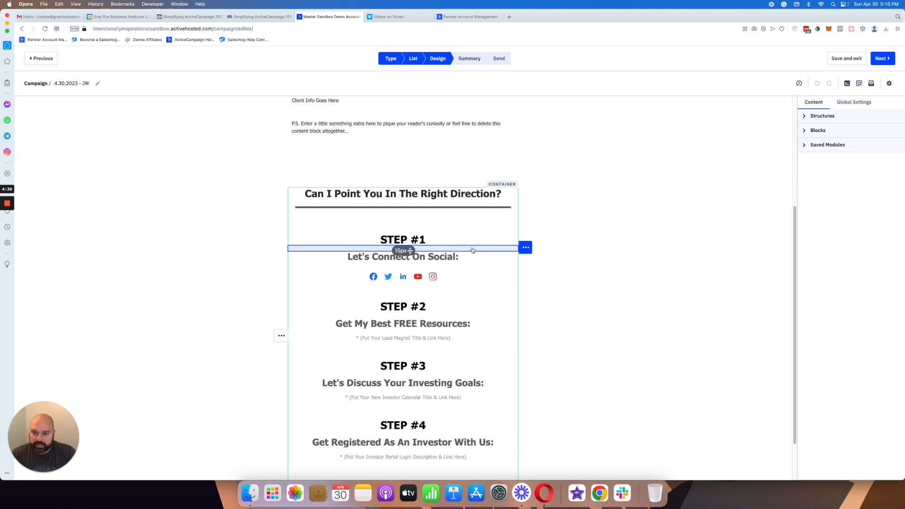
{"action": "scroll", "coordinate": [574, 236], "scroll_direction": "down", "scroll_amount": 2}
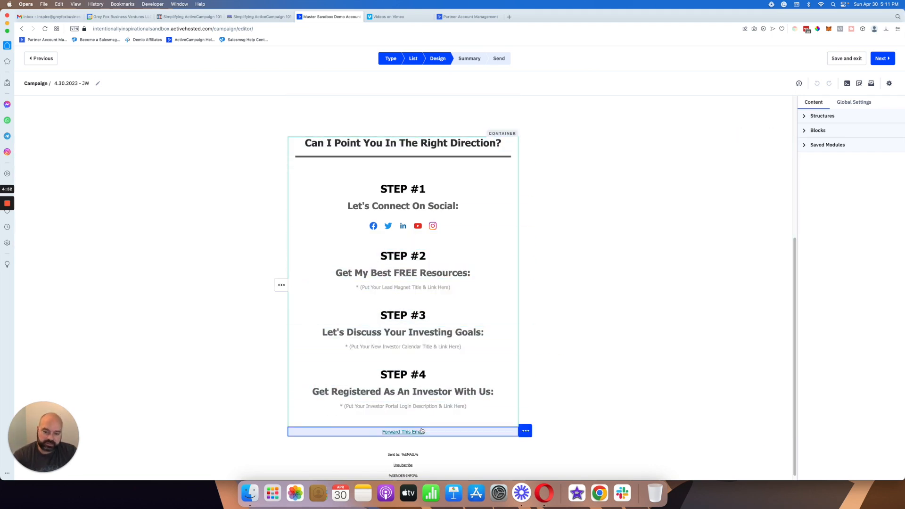
{"action": "scroll", "coordinate": [428, 237], "scroll_direction": "up", "scroll_amount": 5}
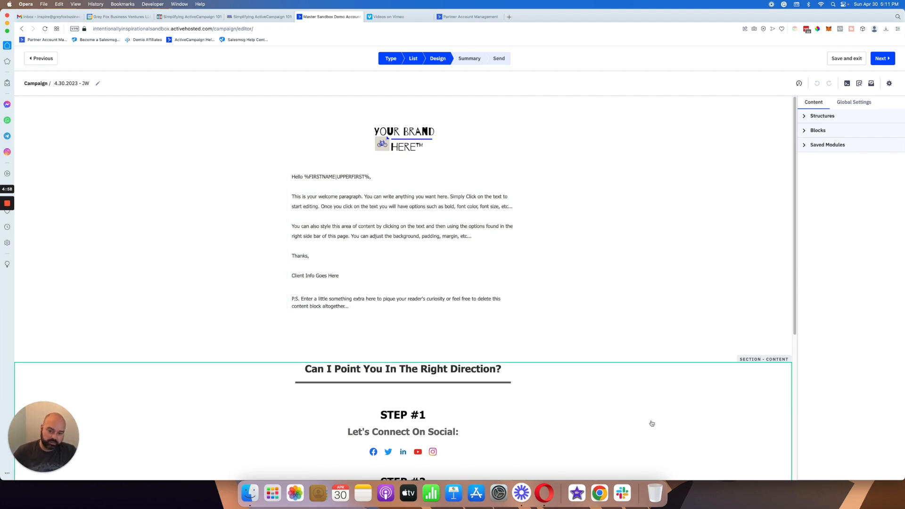
{"action": "scroll", "coordinate": [634, 419], "scroll_direction": "down", "scroll_amount": 1}
{"action": "scroll", "coordinate": [462, 244], "scroll_direction": "down", "scroll_amount": 4}
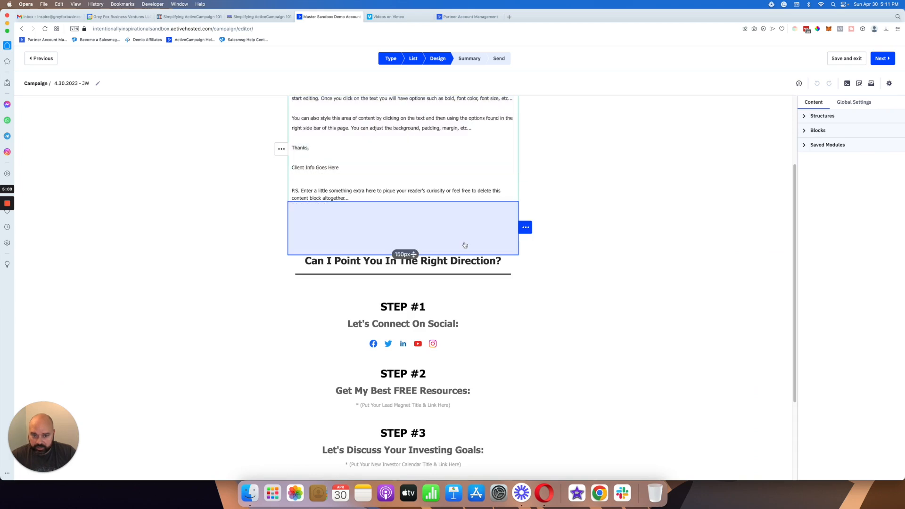
{"action": "scroll", "coordinate": [502, 319], "scroll_direction": "up", "scroll_amount": 5}
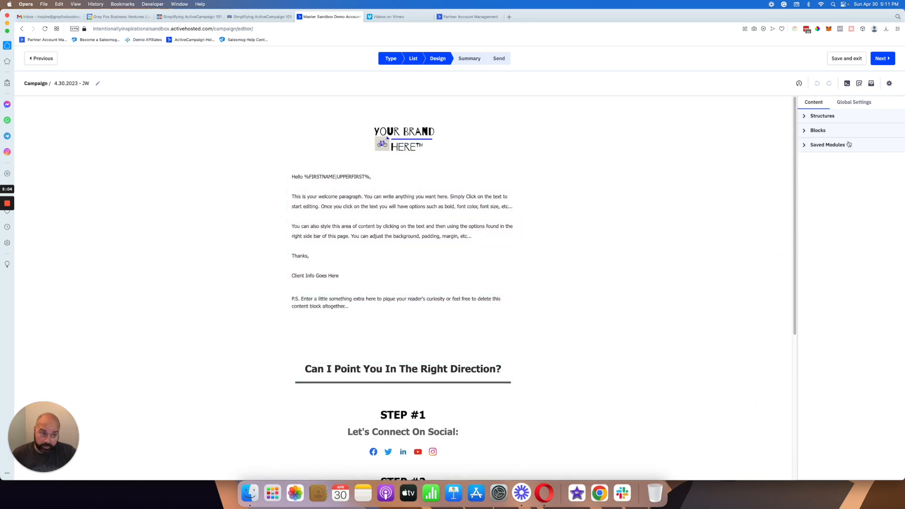
Proceed to the campaign summary, review its settings, and save and exit the campaign without sending it
{"action": "left_click", "coordinate": [818, 130]}
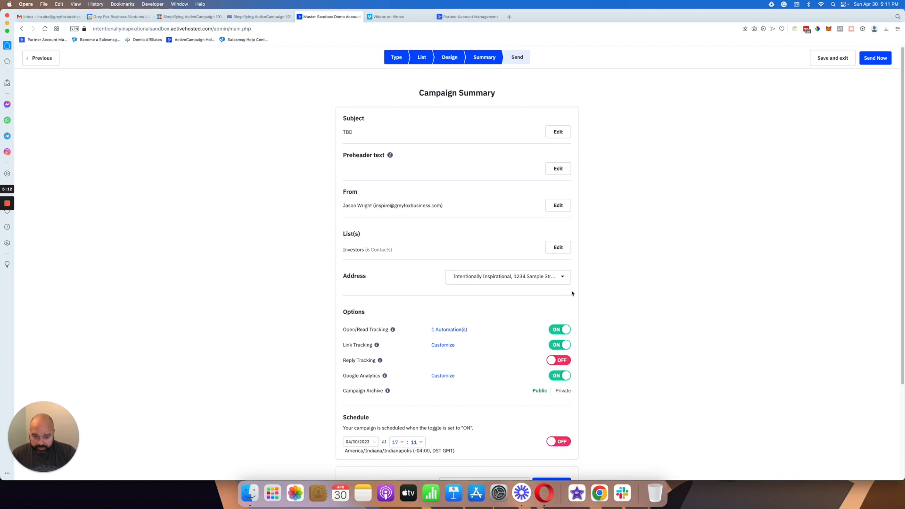
{"action": "scroll", "coordinate": [545, 291], "scroll_direction": "down", "scroll_amount": 5}
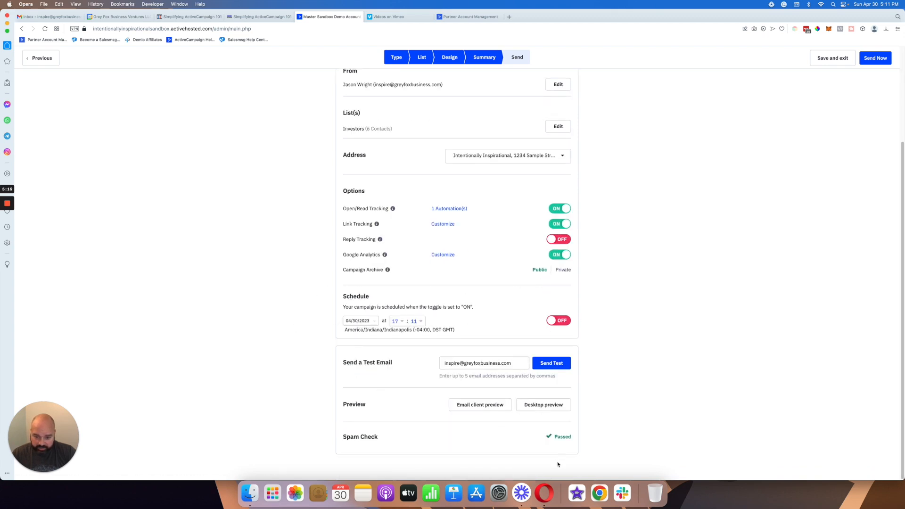
{"action": "scroll", "coordinate": [644, 157], "scroll_direction": "up", "scroll_amount": 5}
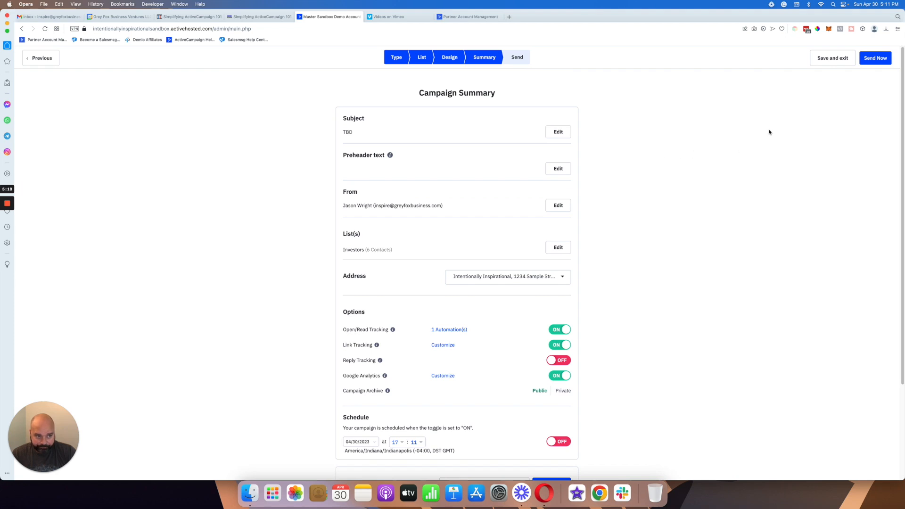
{"action": "left_click", "coordinate": [829, 63]}
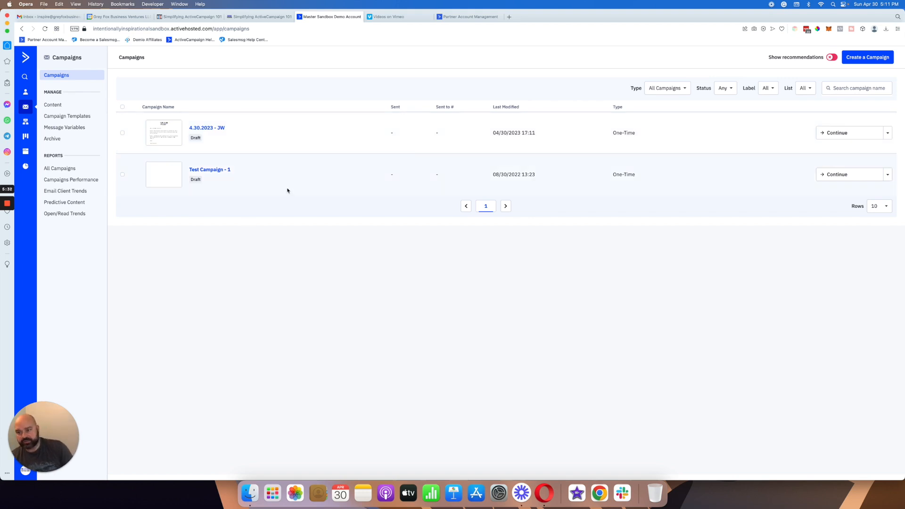
Show the additional actions available for the Test Campaign - 1 draft
{"action": "left_click", "coordinate": [889, 177]}
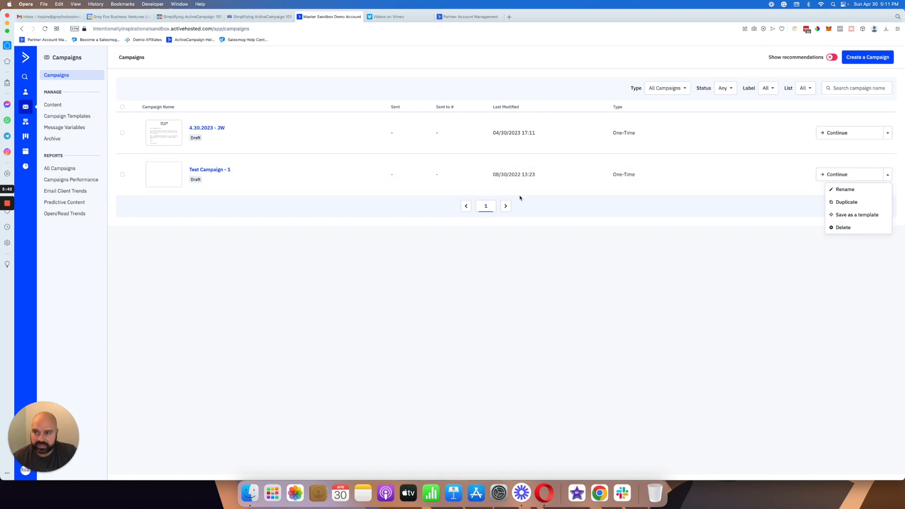
{"action": "mouse_move", "coordinate": [7, 233]}
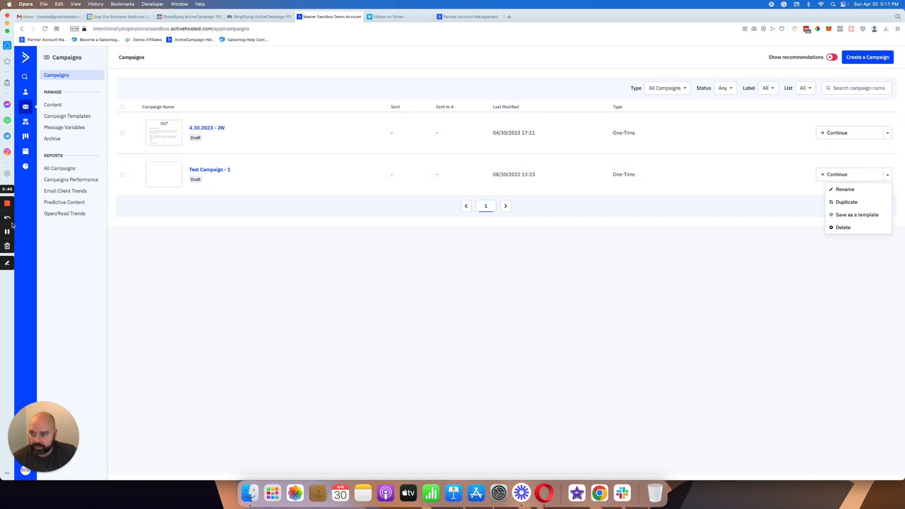
{"action": "left_click", "coordinate": [8, 234]}
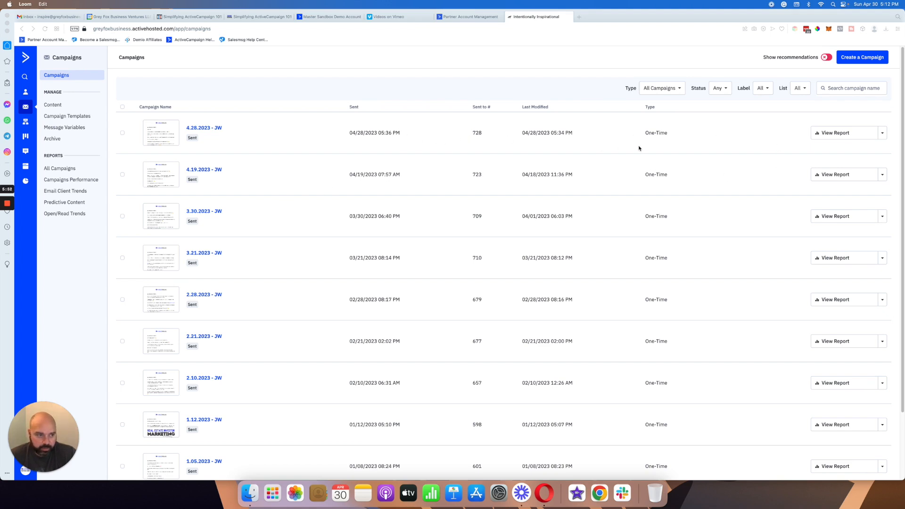
View the report for the sent 4.28.2023 - JW campaign and exclude Apple Privacy opens from its figures
{"action": "left_click", "coordinate": [883, 133]}
{"action": "left_click", "coordinate": [870, 126]}
{"action": "left_click", "coordinate": [843, 133]}
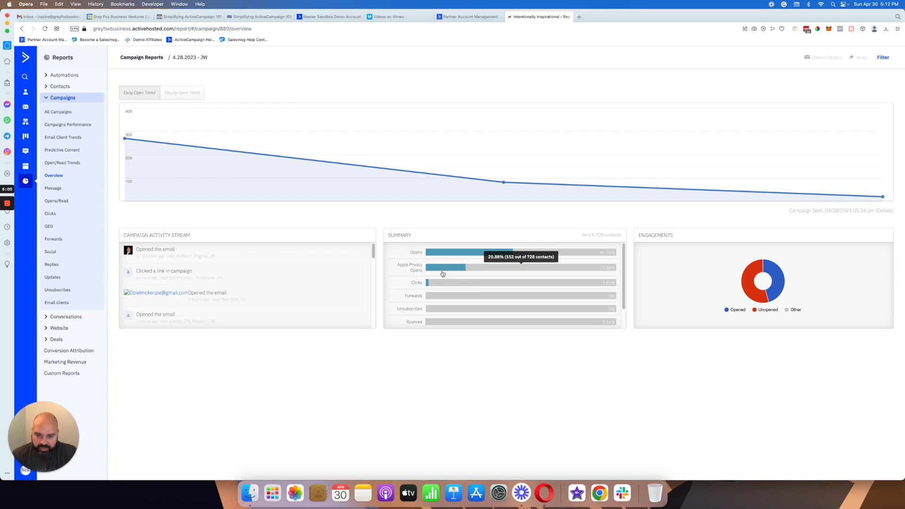
{"action": "mouse_move", "coordinate": [455, 271]}
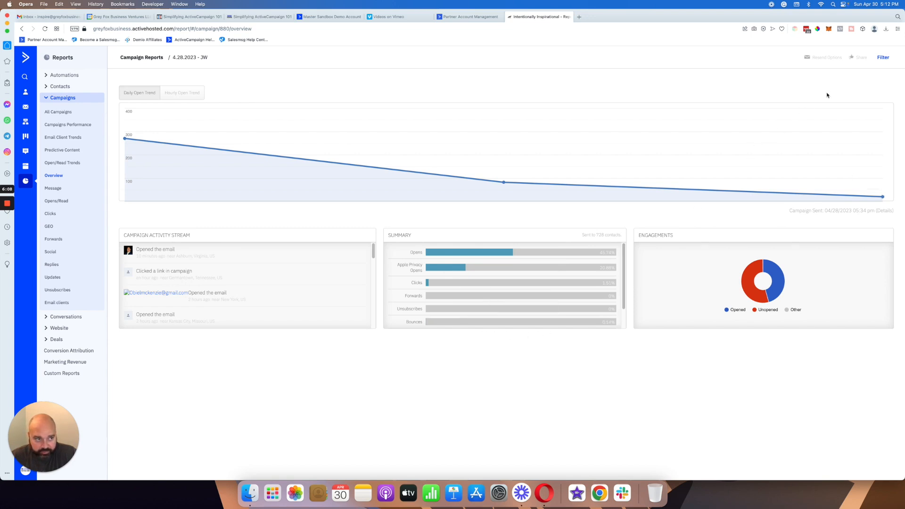
{"action": "left_click", "coordinate": [879, 63]}
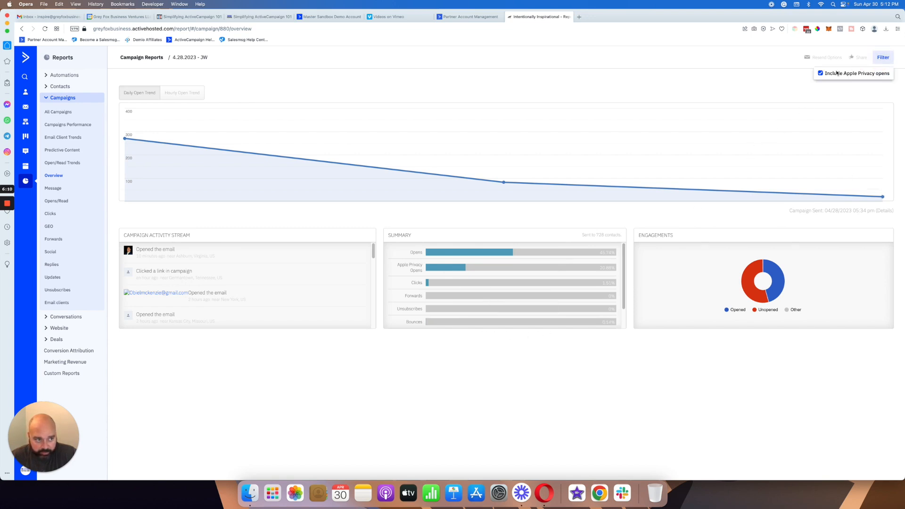
{"action": "left_click", "coordinate": [821, 74]}
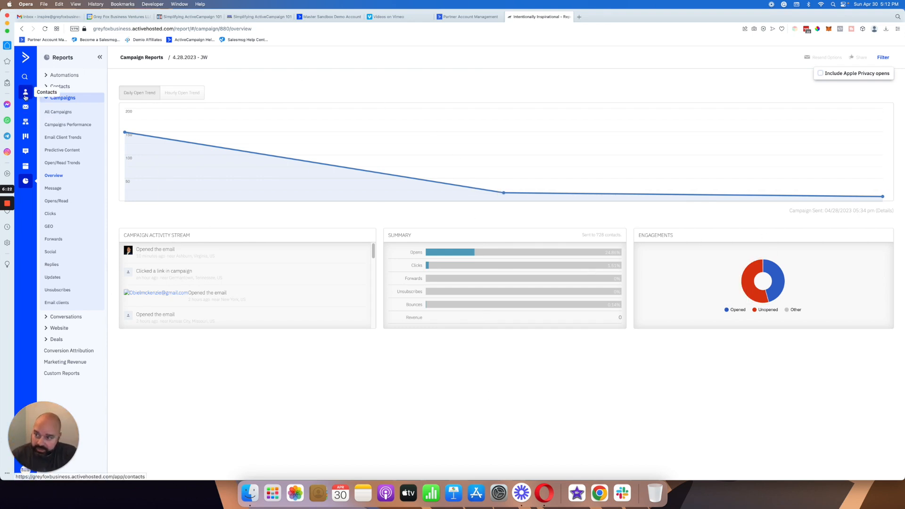
Return to the campaigns list and examine the resend options for 4.28.2023 - JW, selecting the choice for contacts who have not read/opened it
{"action": "left_click", "coordinate": [26, 58]}
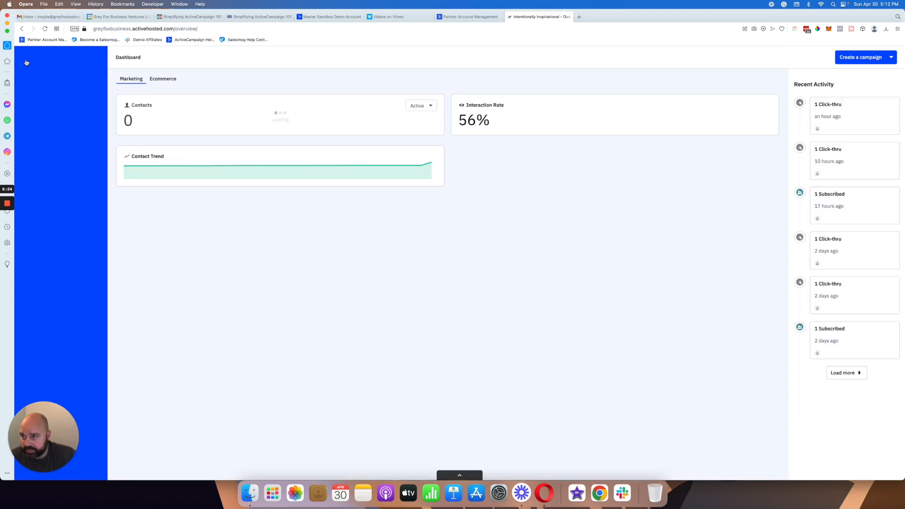
{"action": "left_click", "coordinate": [57, 106]}
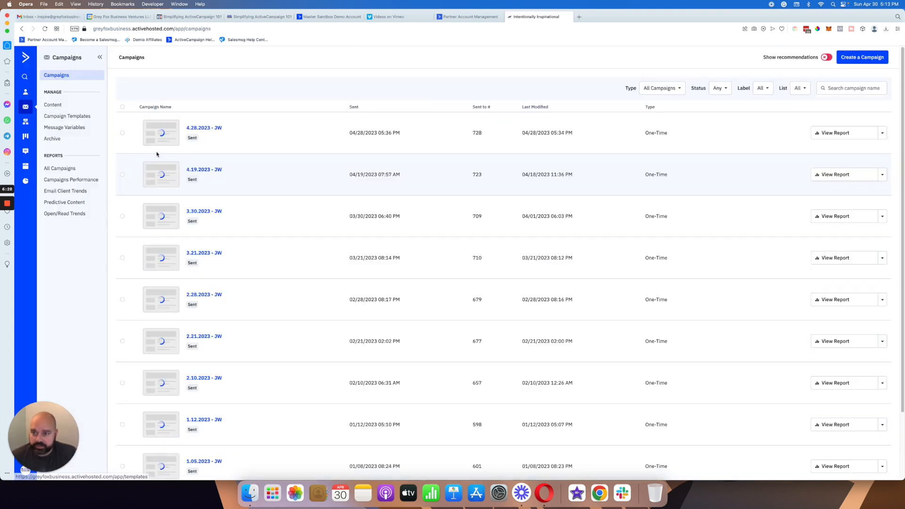
{"action": "left_click", "coordinate": [882, 133]}
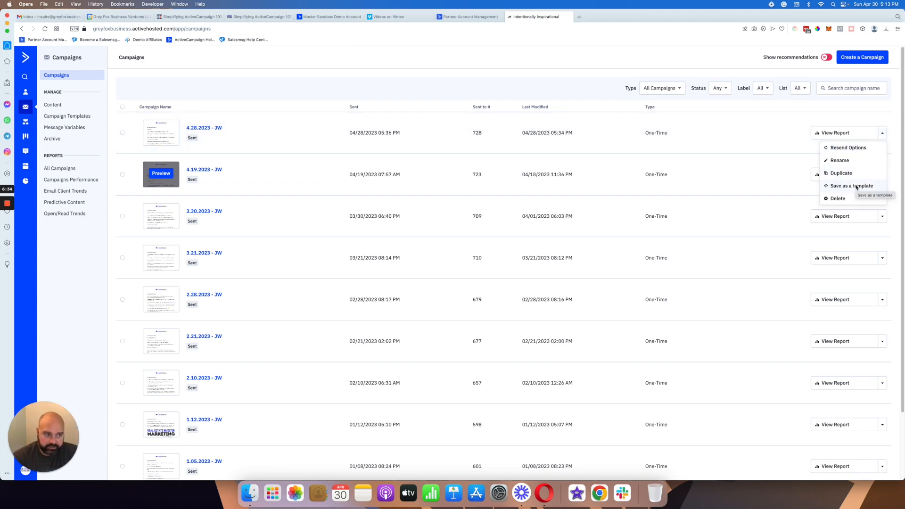
{"action": "left_click", "coordinate": [859, 150]}
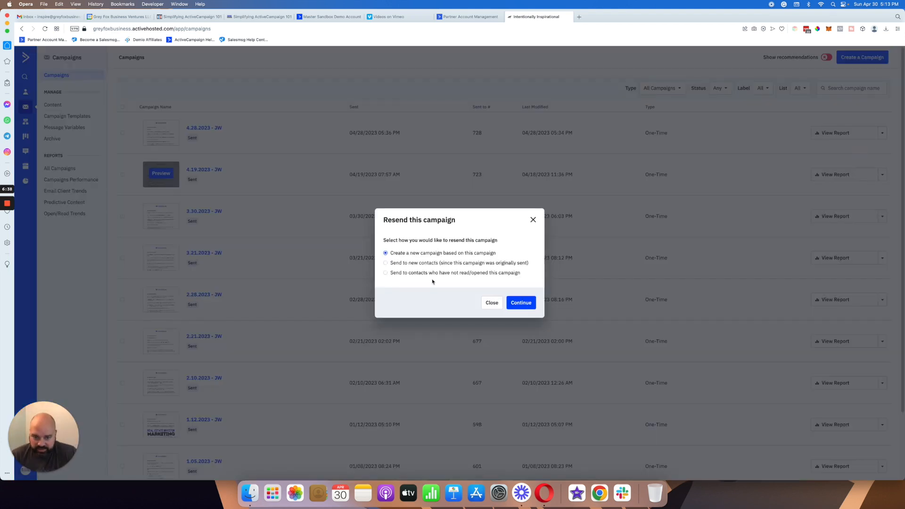
{"action": "left_click", "coordinate": [386, 274]}
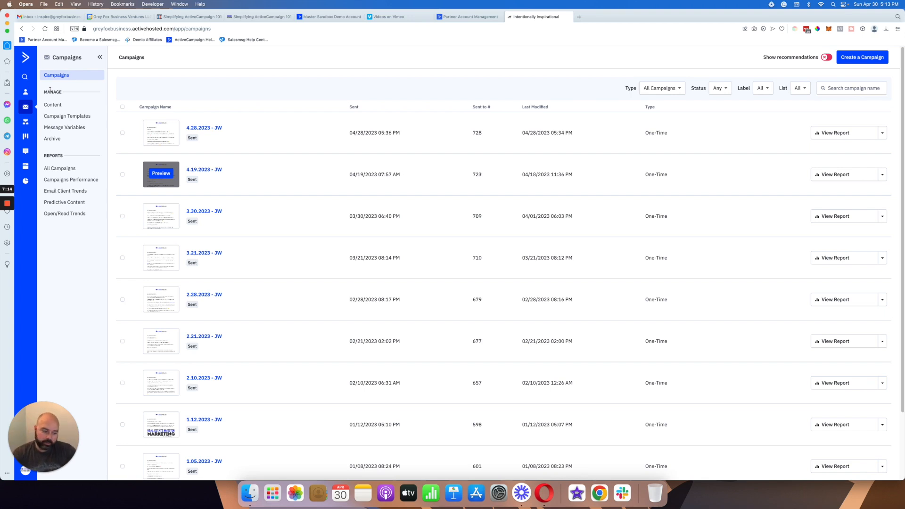
Switch to the Master Sandbox Demo Account, view its campaigns list, and return to the dashboard
{"action": "left_click", "coordinate": [326, 16]}
{"action": "left_click", "coordinate": [25, 58]}
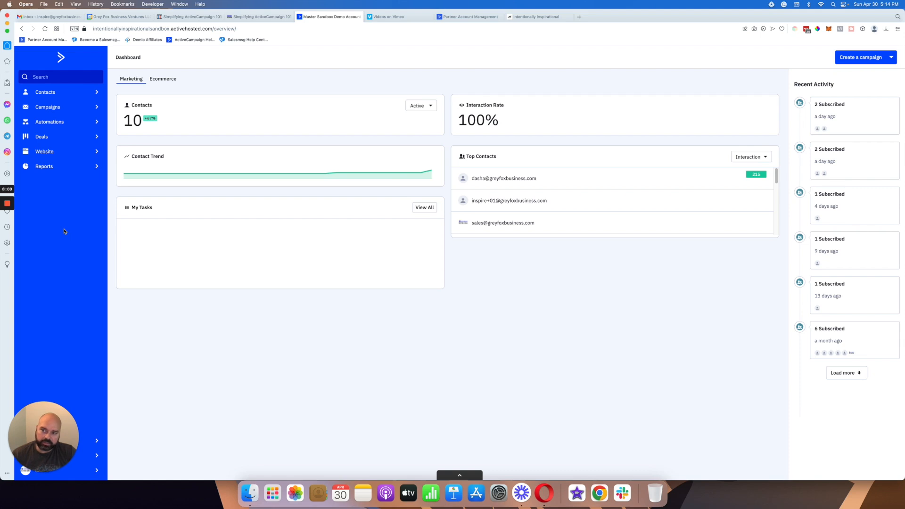
{"action": "left_click", "coordinate": [71, 108]}
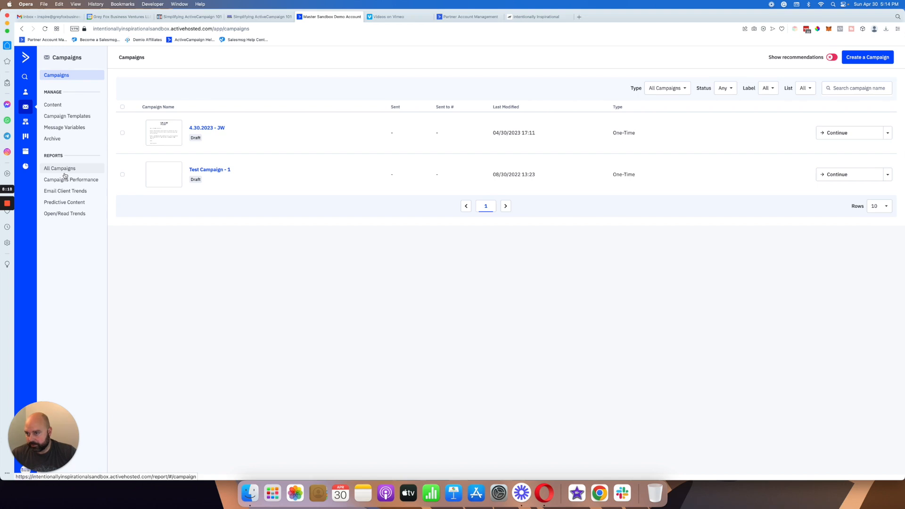
{"action": "left_click", "coordinate": [26, 57]}
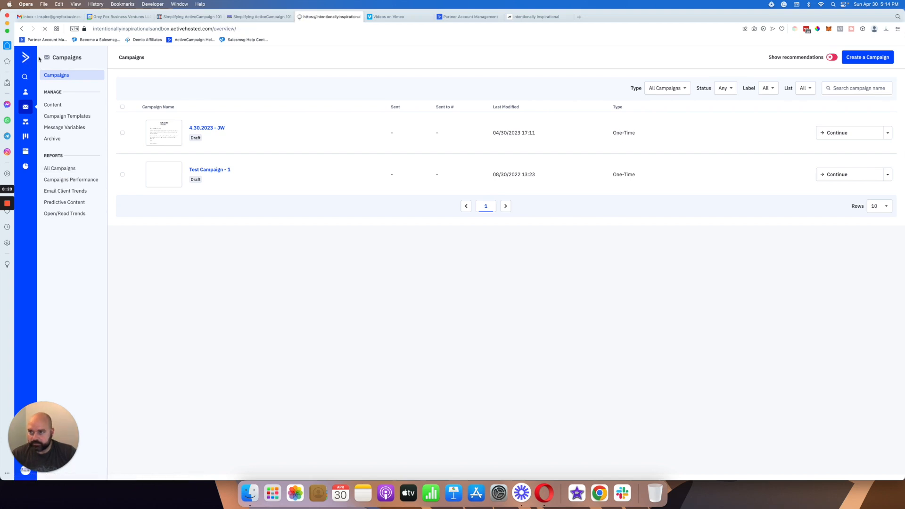